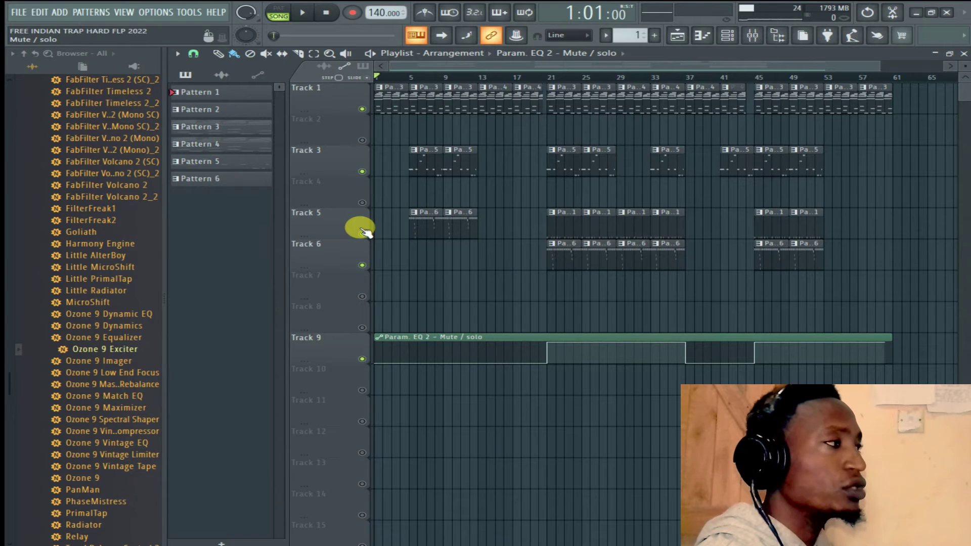
# Play the full arrangement in song mode and stop the playback.
pyautogui.click(303, 15)
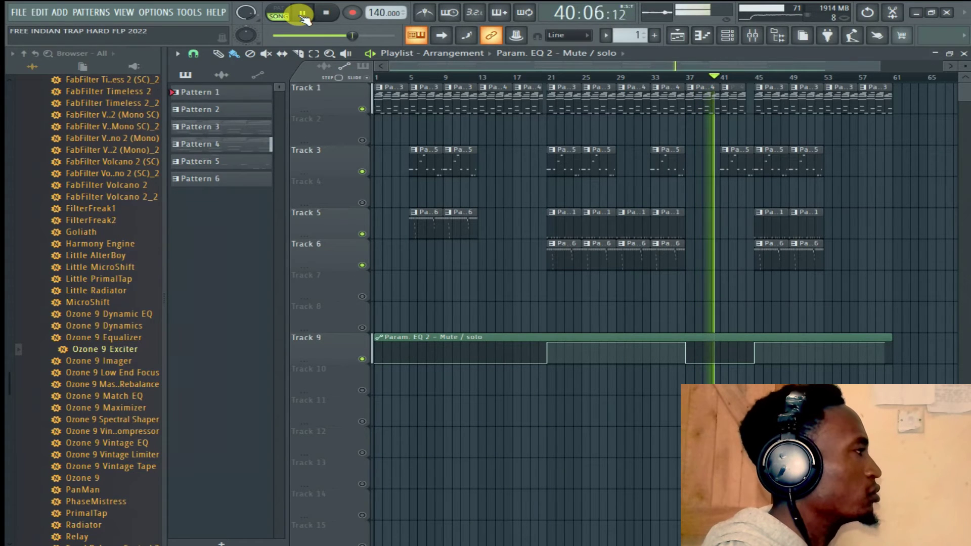
pyautogui.click(304, 16)
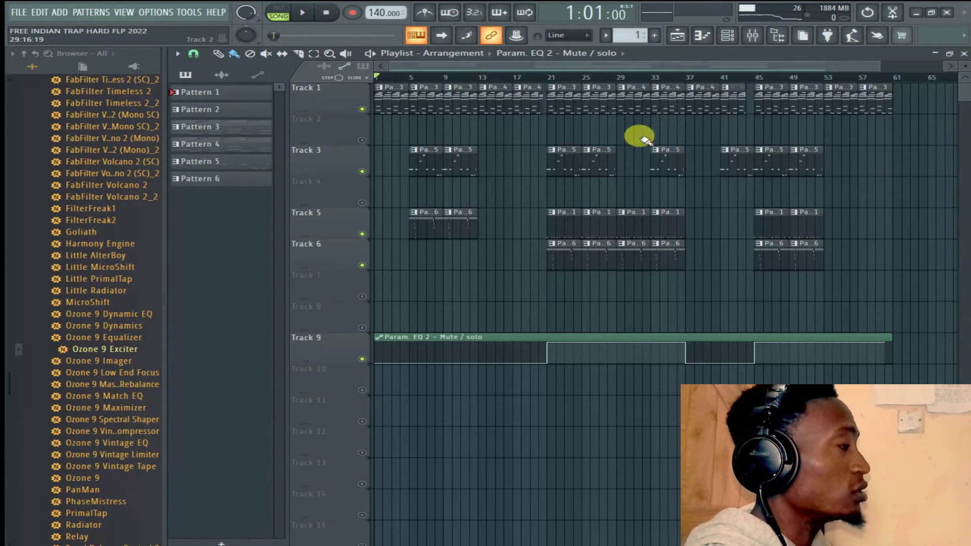
# Select Pattern 4 from the playlist and examine the Keyscape instrument's patch in the channel rack, closing its window when done.
pyautogui.click(753, 34)
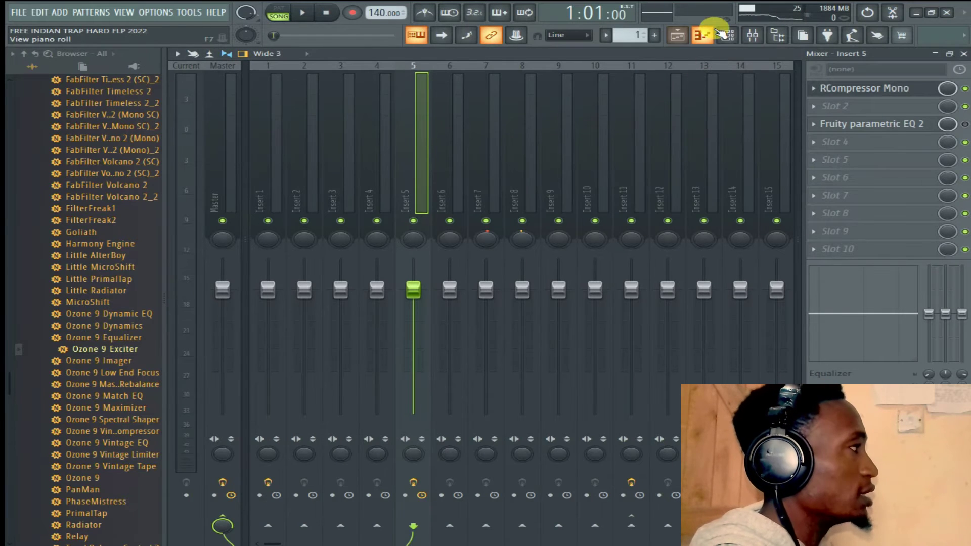
pyautogui.click(727, 35)
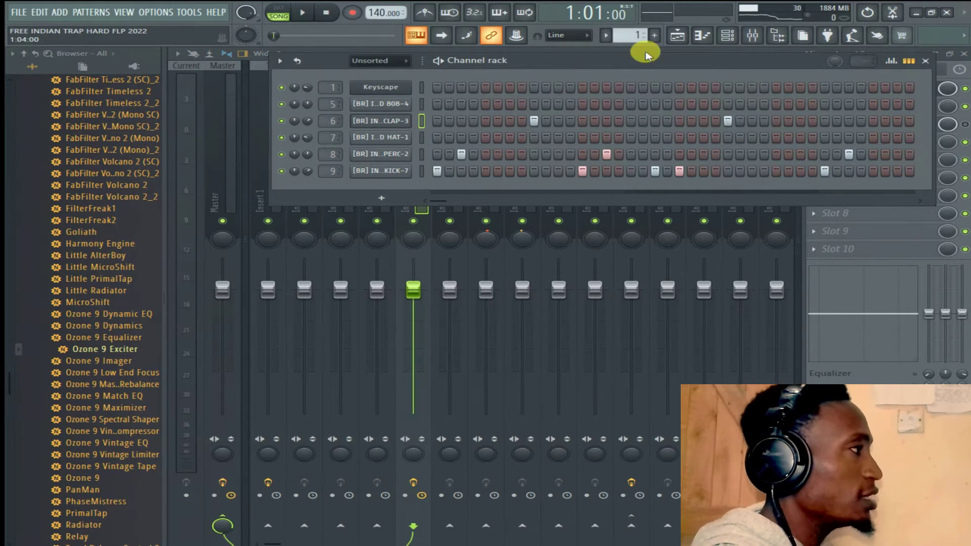
pyautogui.click(682, 44)
pyautogui.click(494, 97)
pyautogui.click(728, 35)
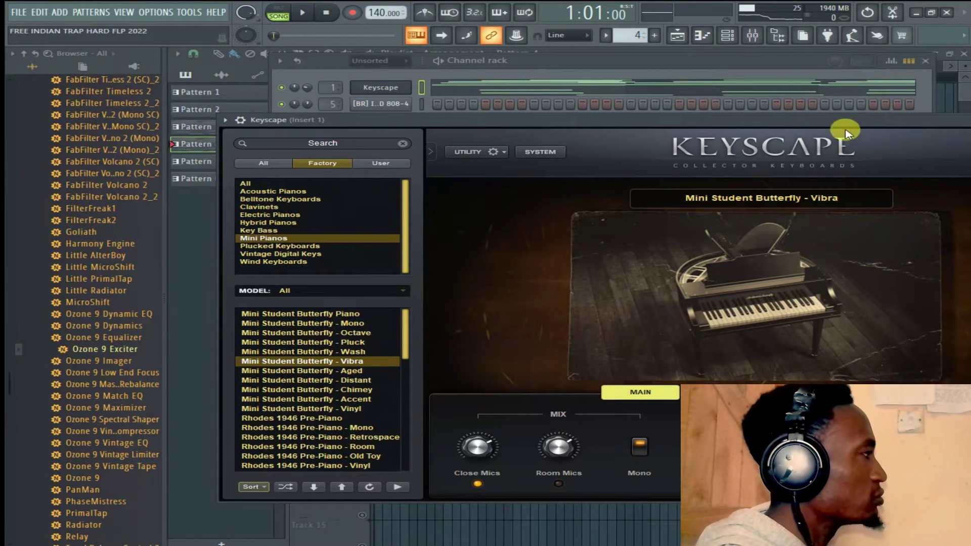
pyautogui.moveTo(809, 120); pyautogui.dragTo(656, 132)
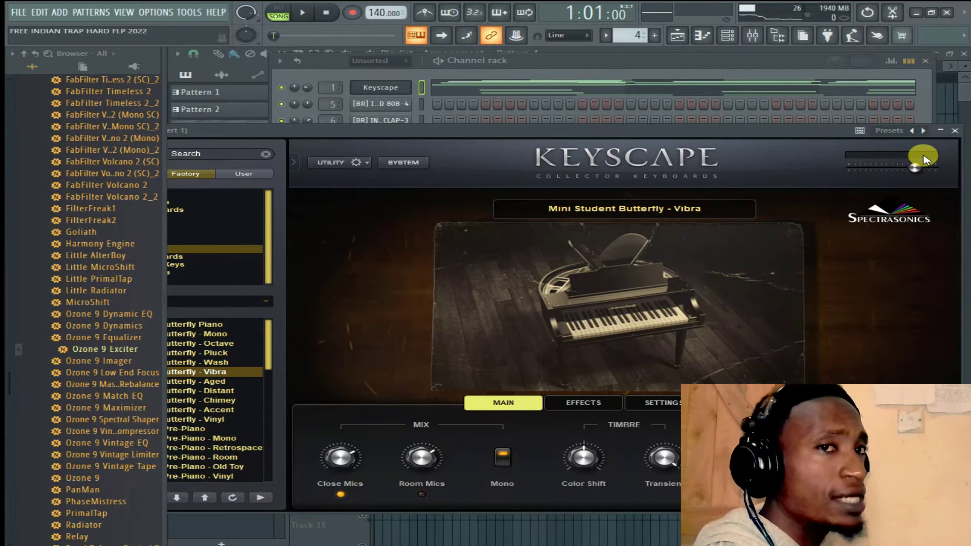
pyautogui.click(956, 132)
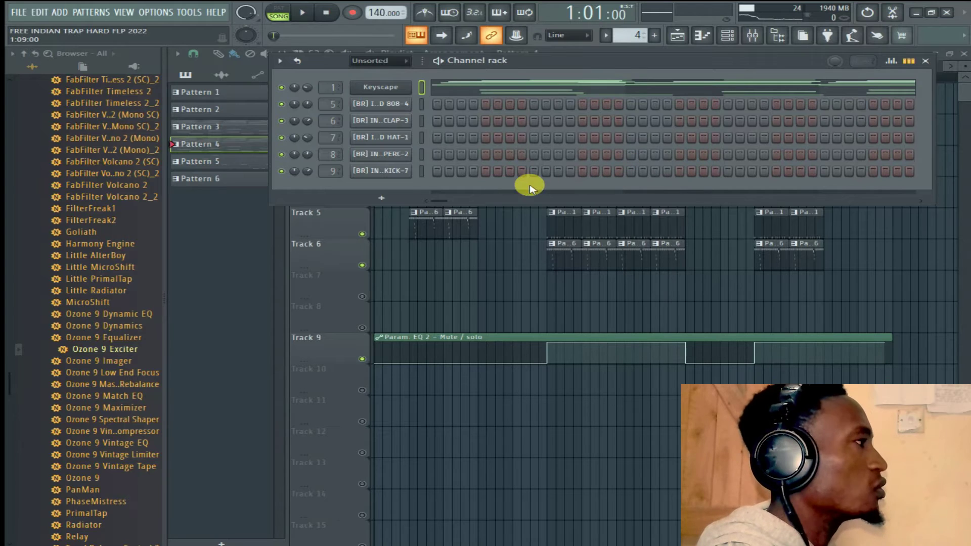
# Examine the FabFilter Pro-Q 3 and Fruity soft clipper settings on mixer Insert 1.
pyautogui.click(753, 34)
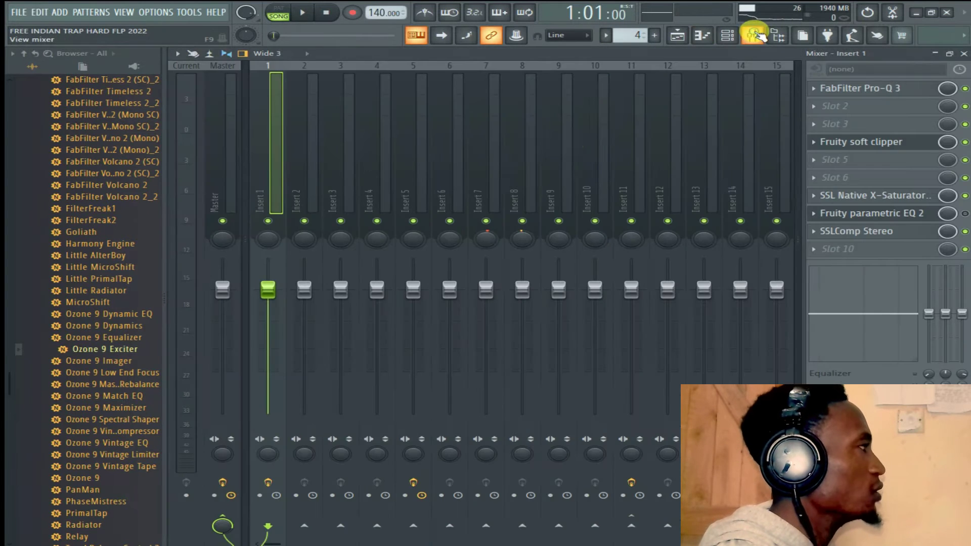
pyautogui.click(233, 187)
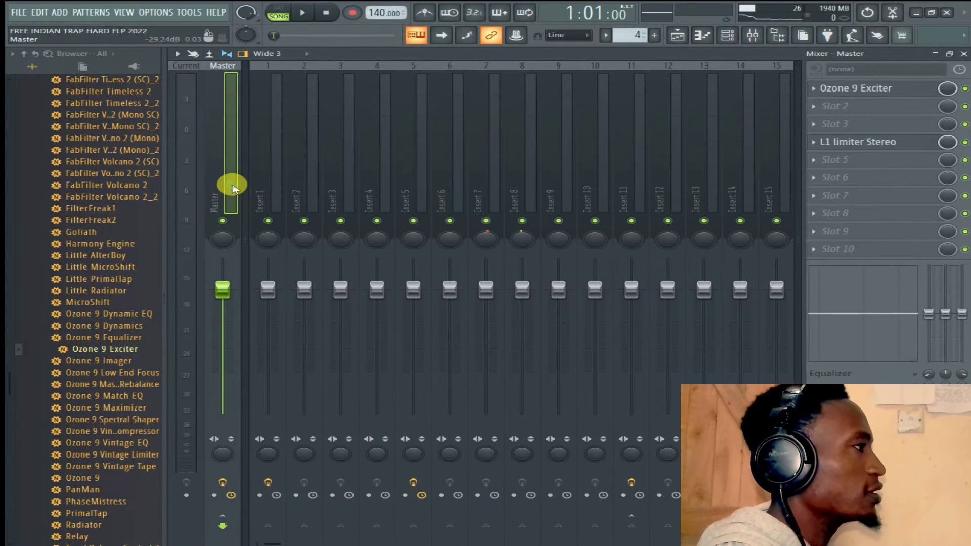
pyautogui.click(273, 182)
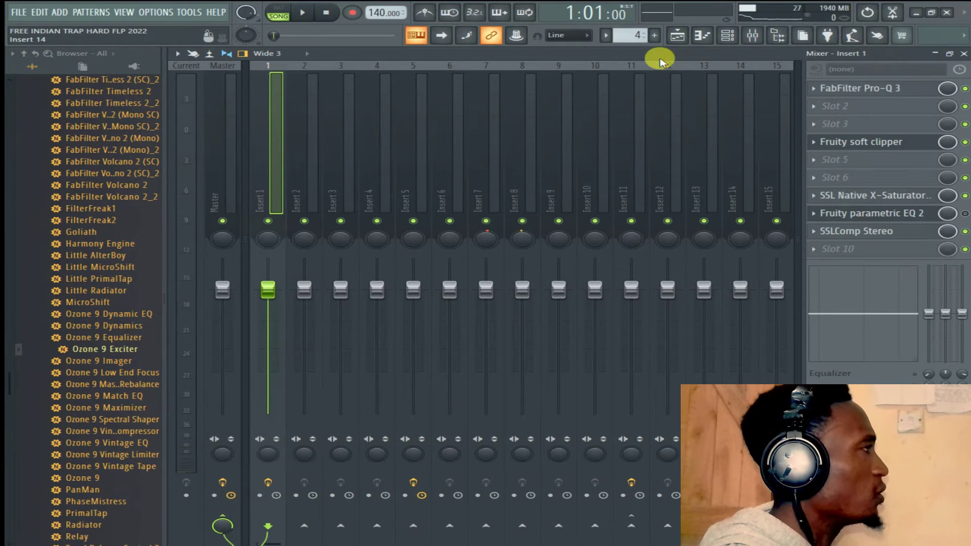
pyautogui.click(873, 89)
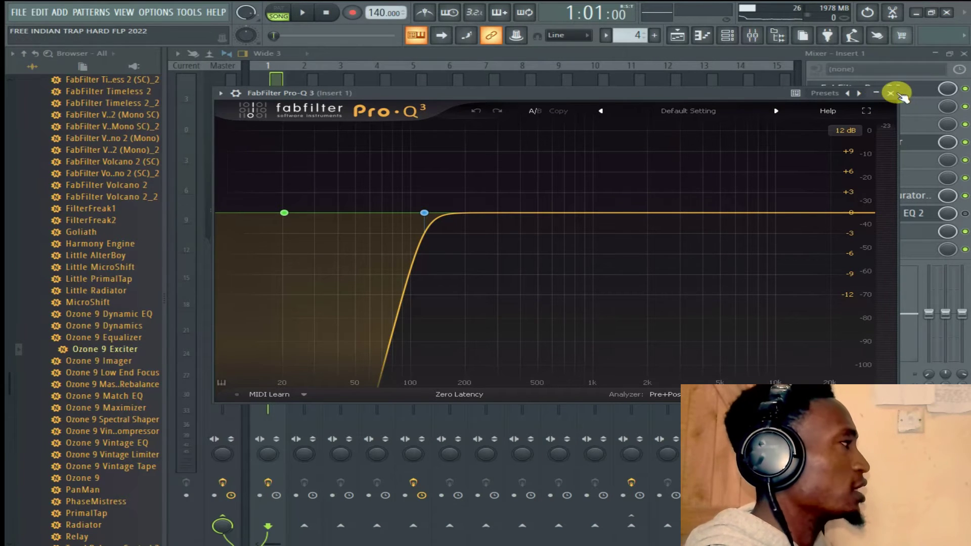
pyautogui.click(891, 93)
pyautogui.click(891, 143)
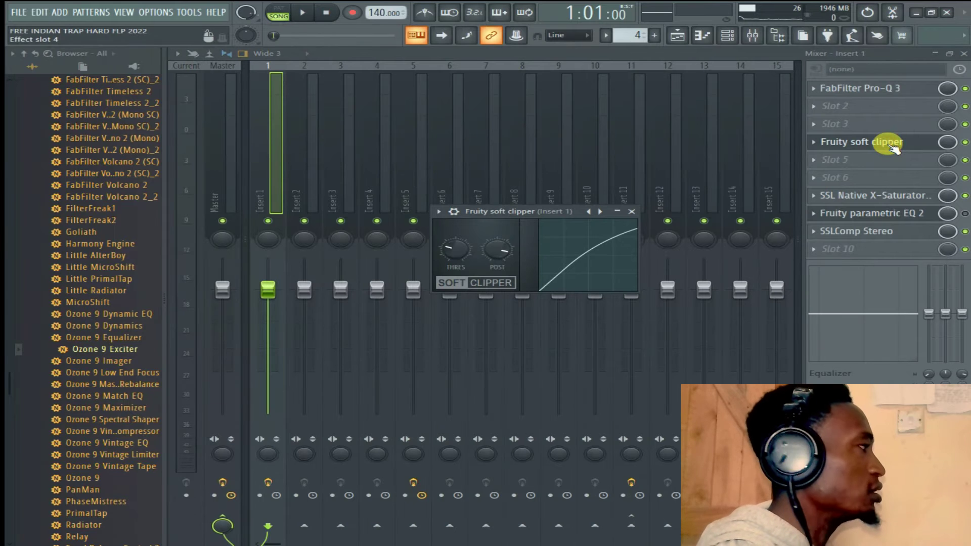
# Examine the SSL Native X-Saturator and SSLComp Stereo settings on Insert 1, closing each plugin window.
pyautogui.click(880, 196)
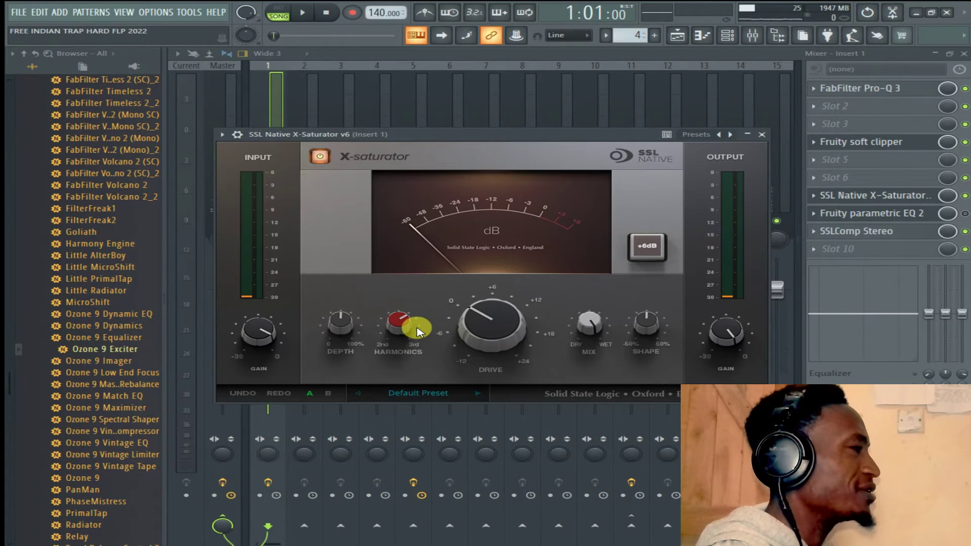
pyautogui.moveTo(418, 332); pyautogui.dragTo(412, 326)
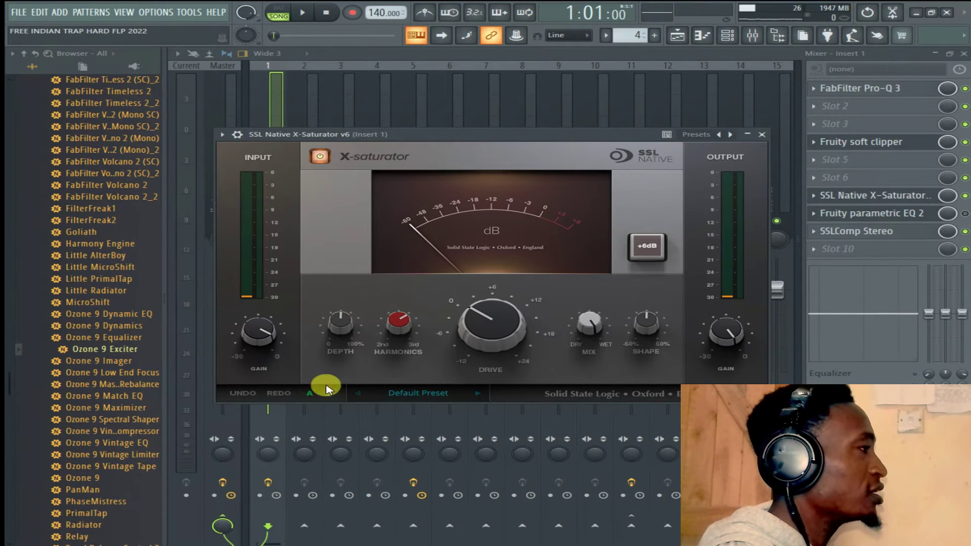
pyautogui.moveTo(381, 338); pyautogui.dragTo(409, 337)
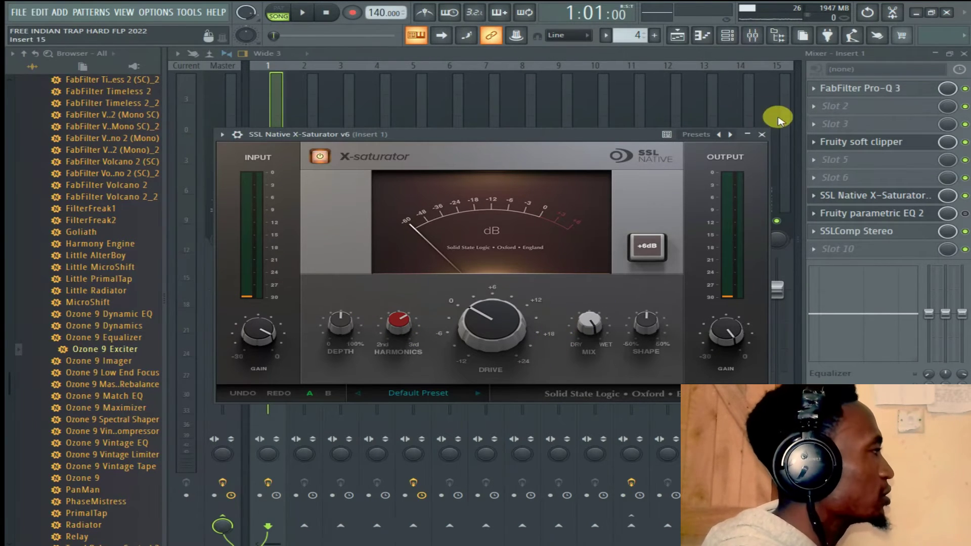
pyautogui.click(761, 137)
pyautogui.click(895, 235)
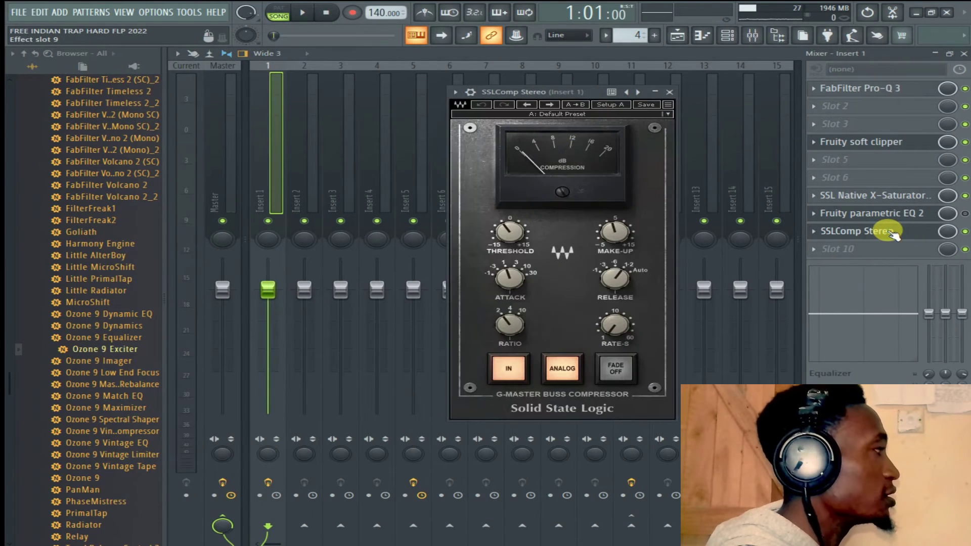
pyautogui.click(674, 92)
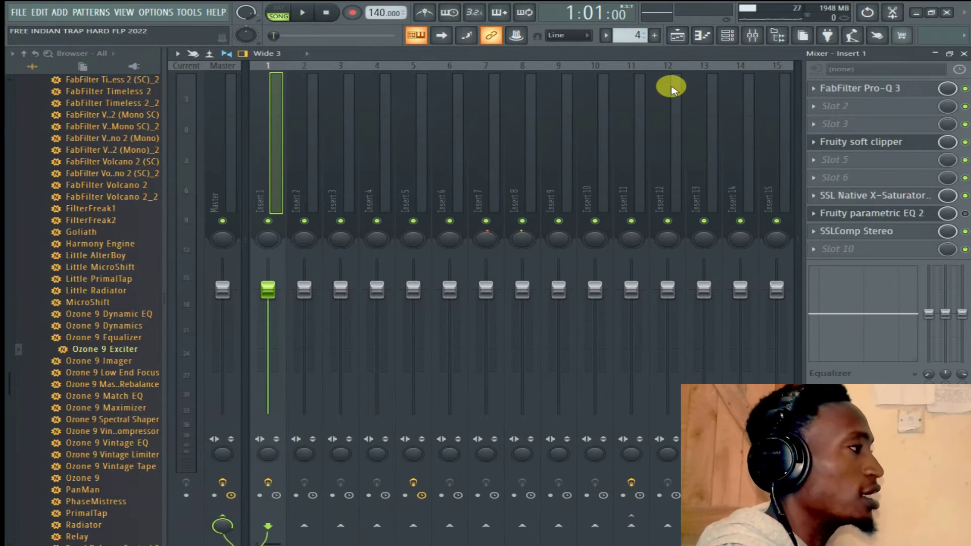
# Select Pattern 1 from its playlist clip on Track 5 and play it in pattern mode.
pyautogui.click(677, 35)
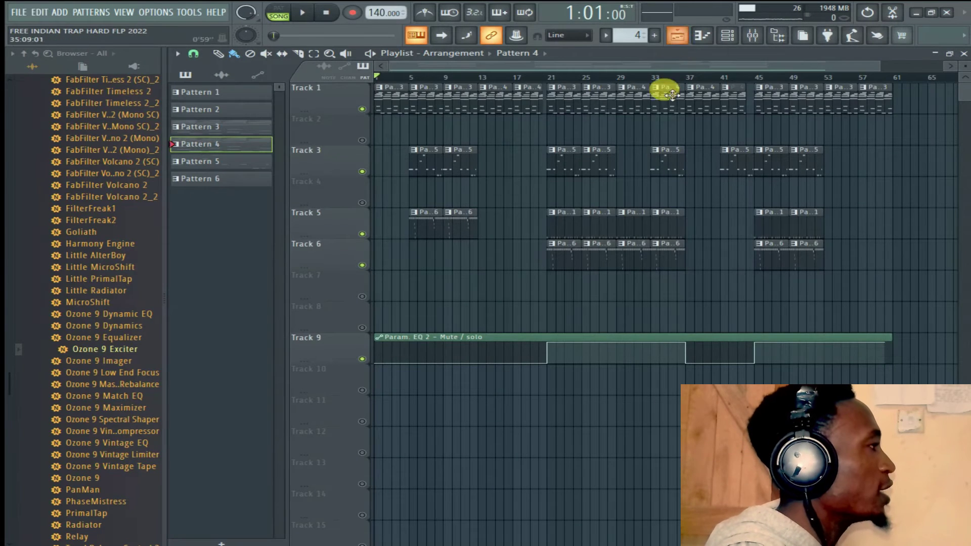
pyautogui.click(594, 223)
pyautogui.click(299, 12)
pyautogui.click(283, 13)
pyautogui.click(303, 13)
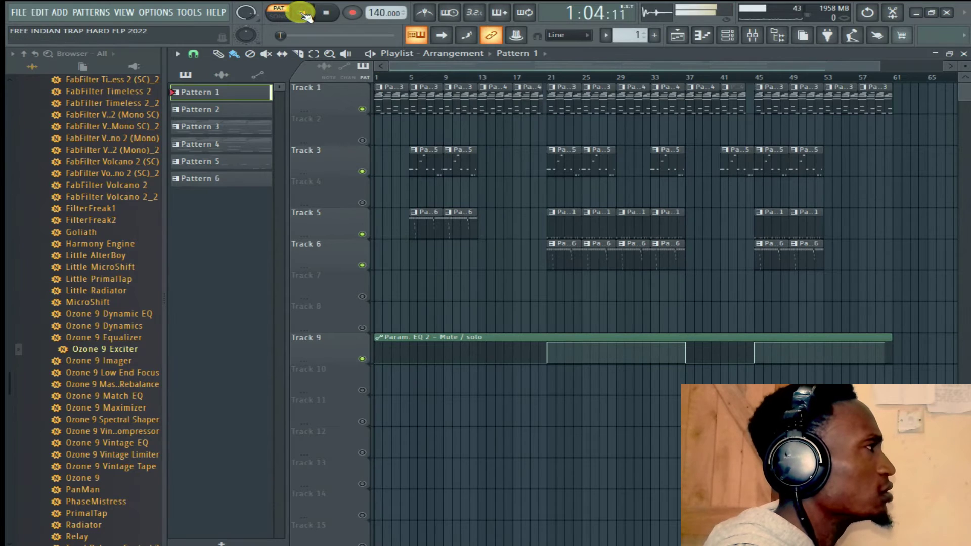
# Select Insert 11 in the mixer, stop playback, and examine its VBC FG-Red compressor settings.
pyautogui.click(753, 35)
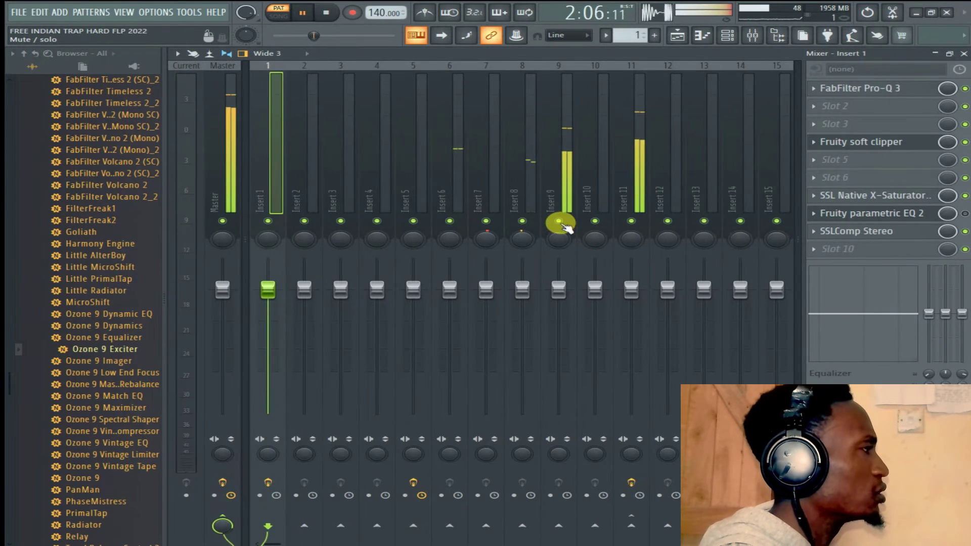
pyautogui.click(633, 199)
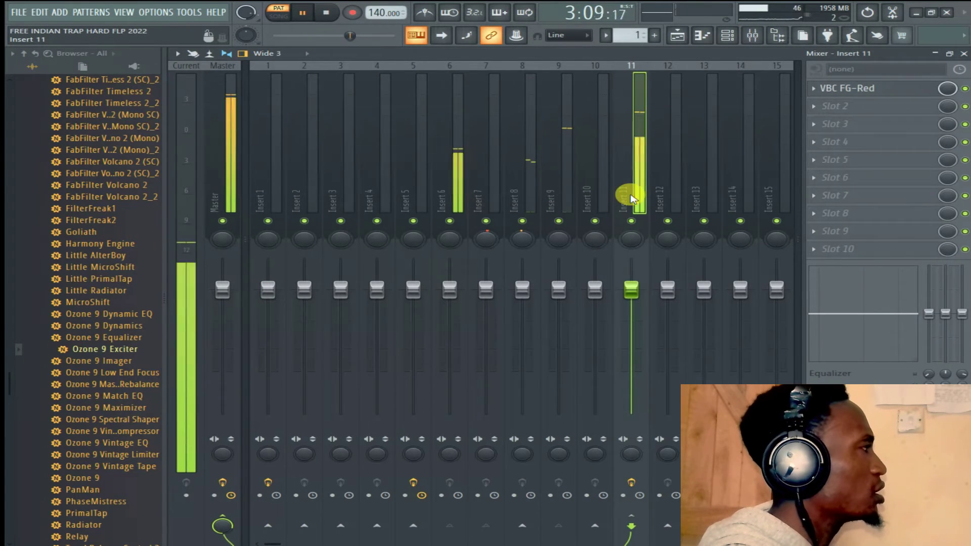
pyautogui.press('space')
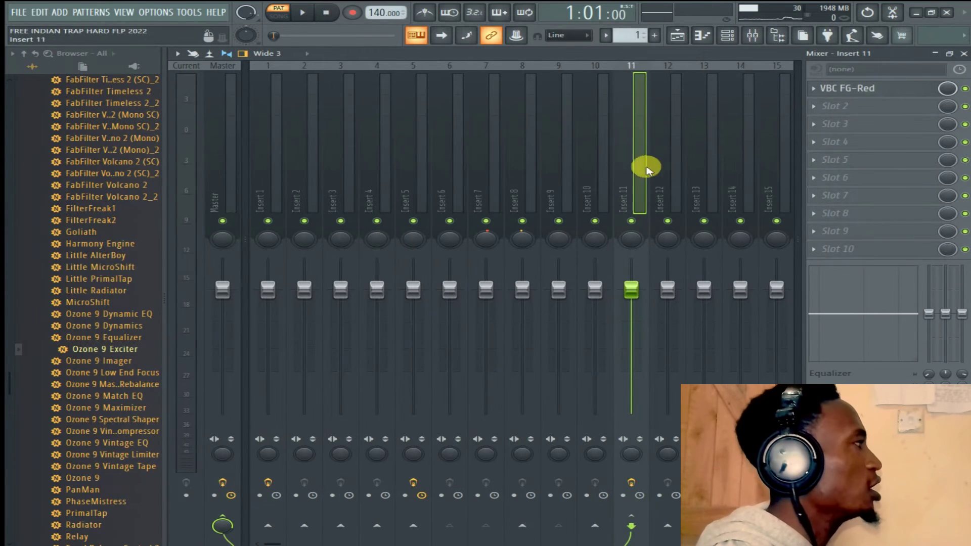
pyautogui.click(870, 93)
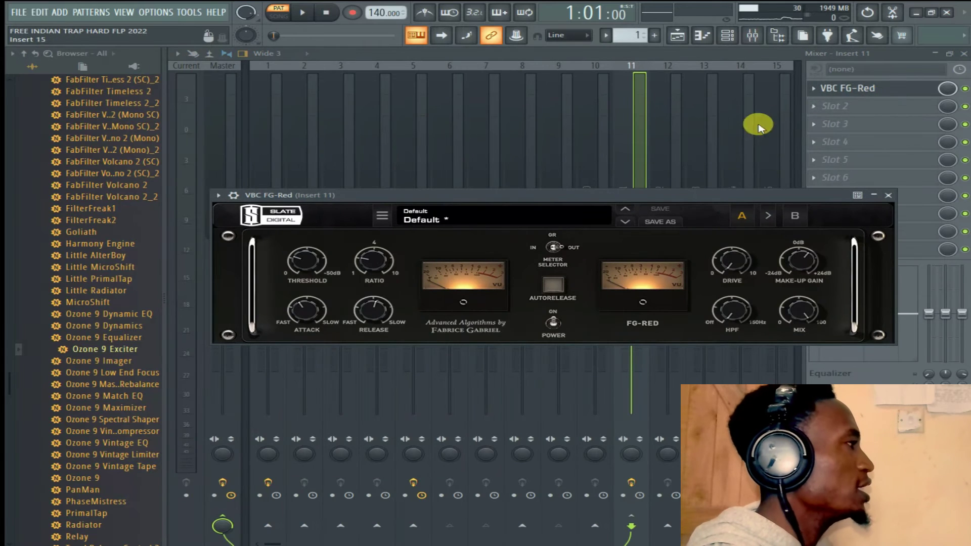
pyautogui.moveTo(584, 194); pyautogui.dragTo(581, 102)
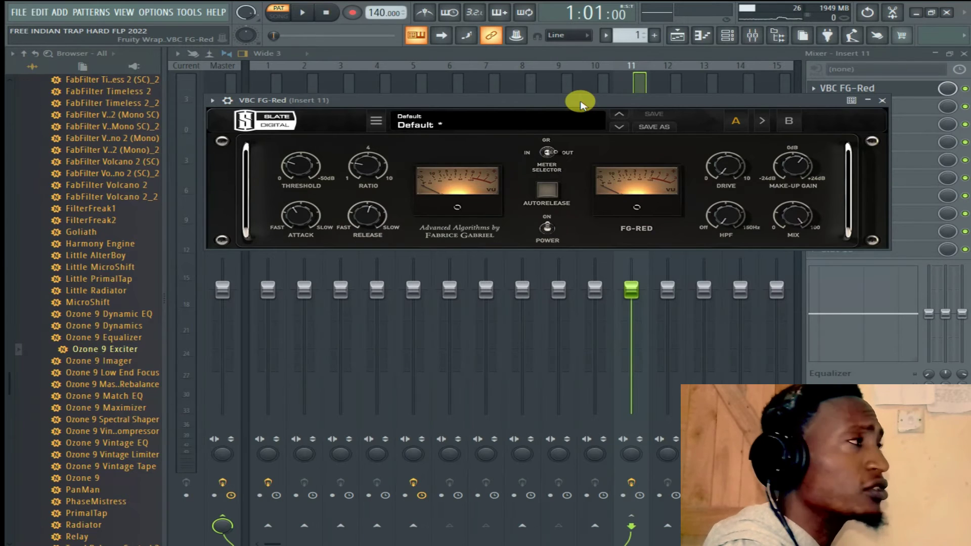
pyautogui.click(884, 103)
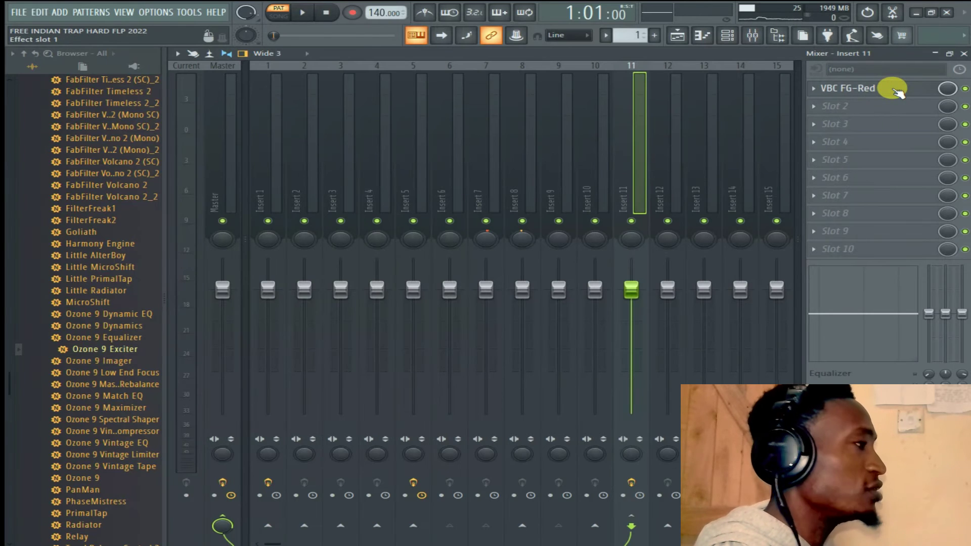
# Examine the Ozone 9 Exciter on the Master track while playing the arrangement in song mode, and close it.
pyautogui.click(223, 199)
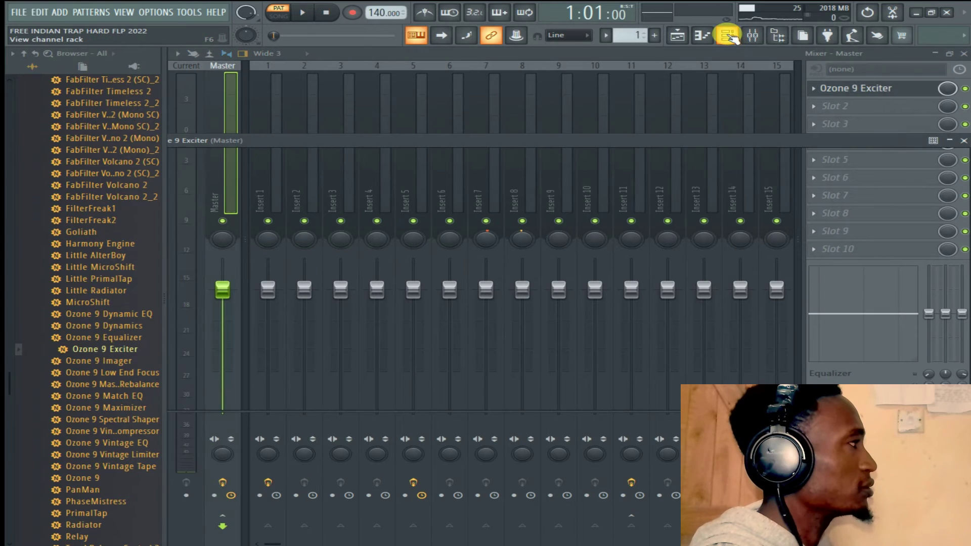
pyautogui.moveTo(753, 142); pyautogui.dragTo(722, 102)
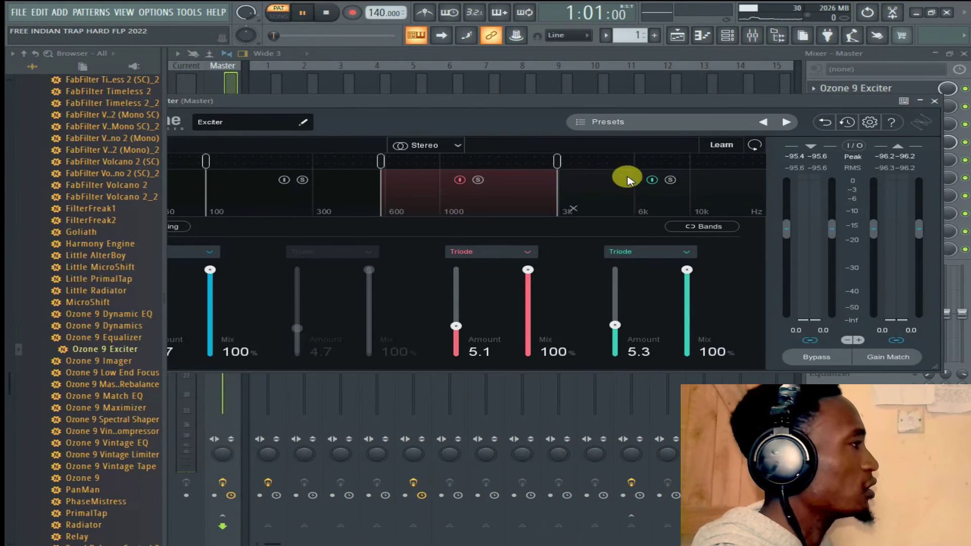
pyautogui.click(303, 12)
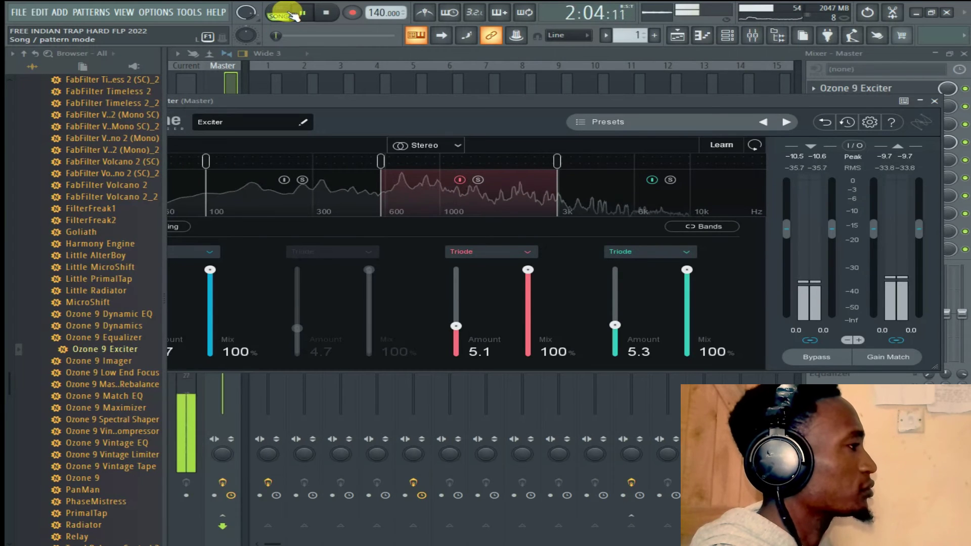
pyautogui.press('space')
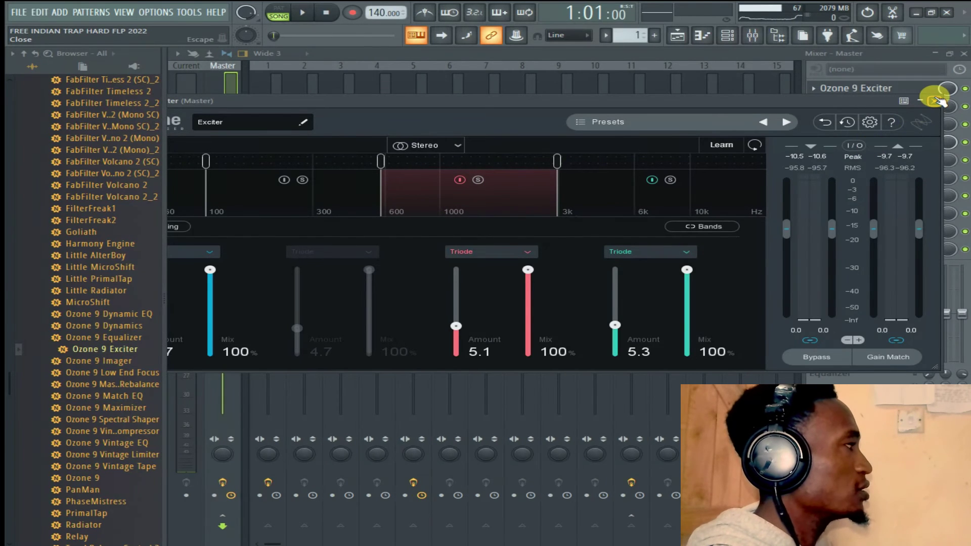
pyautogui.press('space')
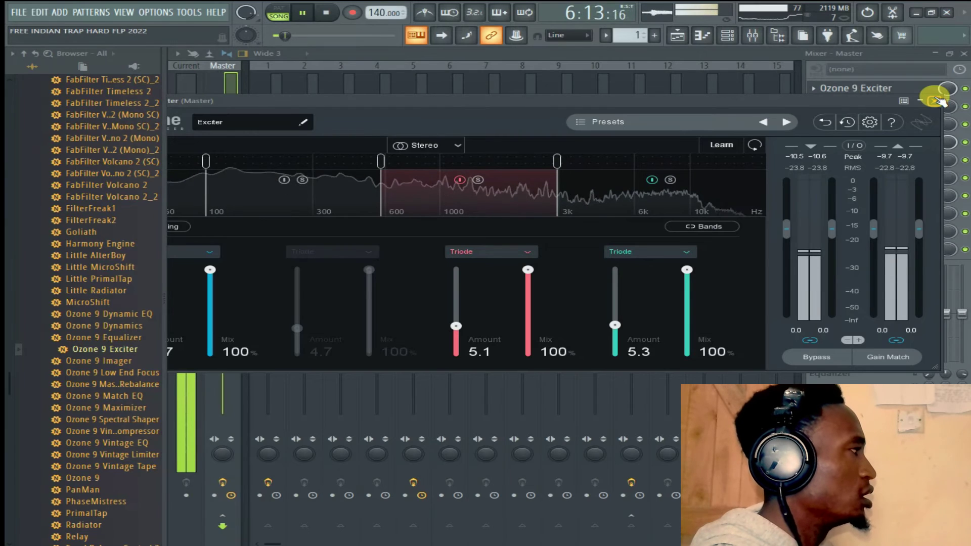
pyautogui.click(935, 100)
pyautogui.press('space')
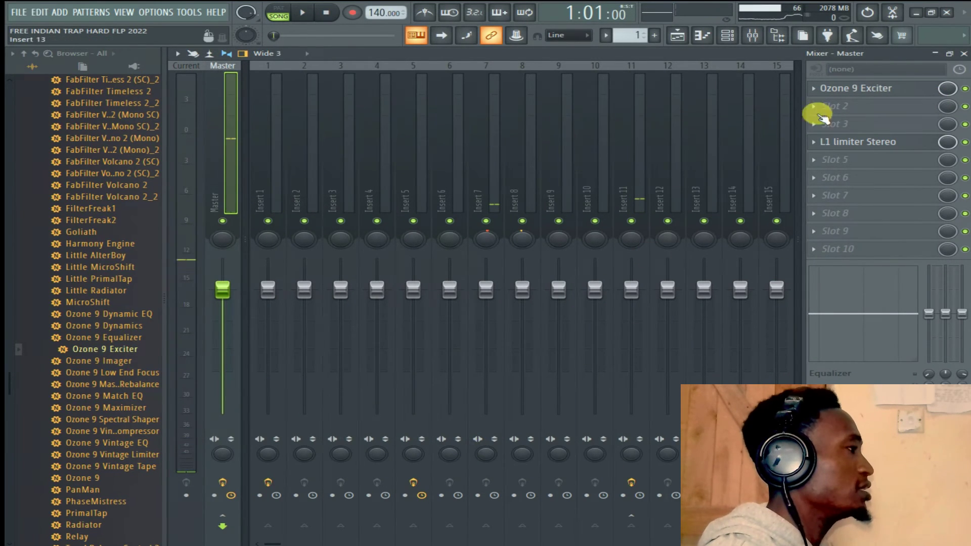
# Return to the playlist, collapse the browser tree, and expand the new kits 2022 folder under My projects.
pyautogui.click(680, 35)
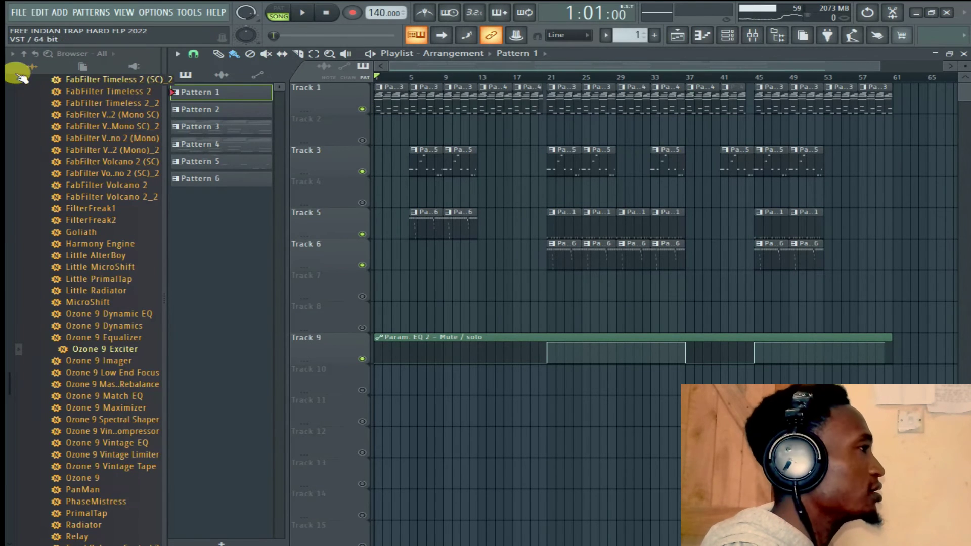
pyautogui.click(23, 53)
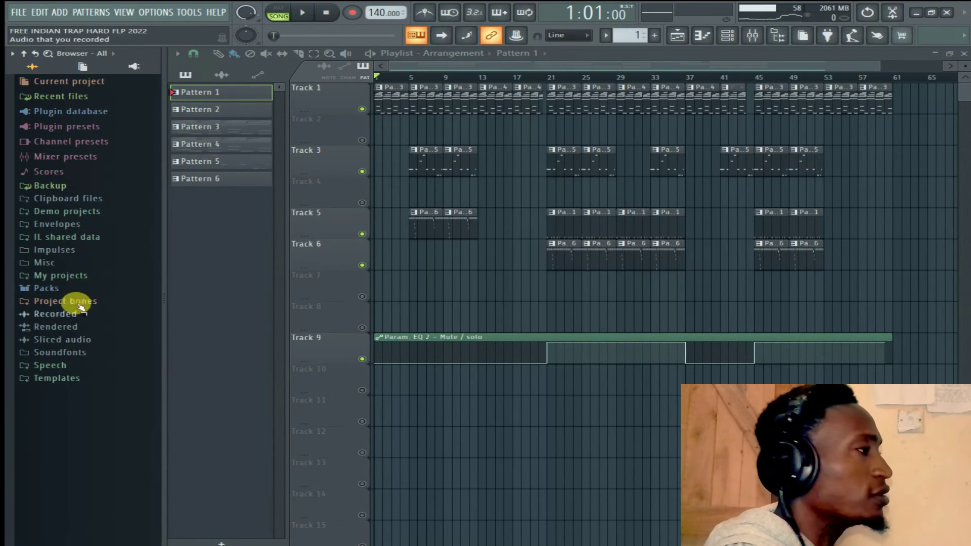
pyautogui.click(66, 275)
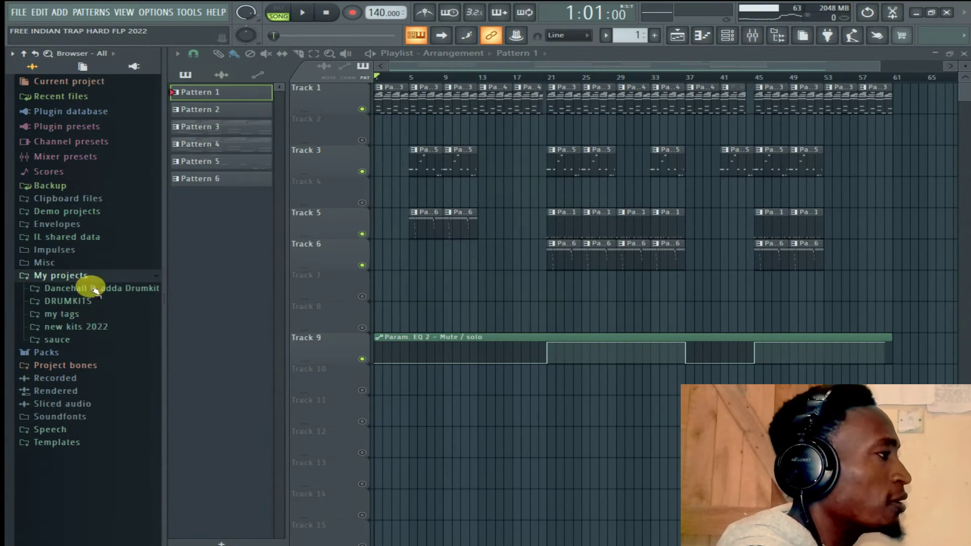
pyautogui.click(99, 327)
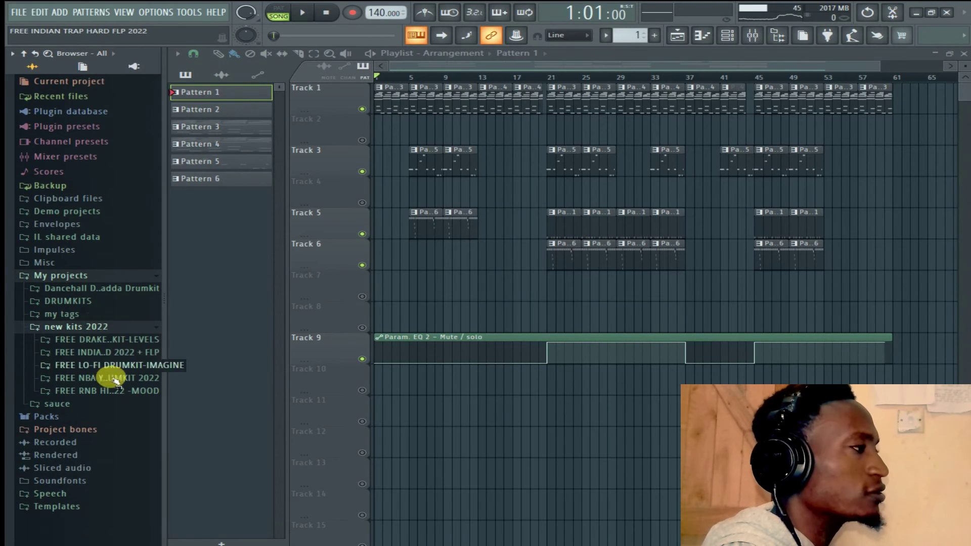
# Expand the Indian trap kit in new kits 2022, open its SNARES folder, and audition snares 6, 5 and 4.
pyautogui.click(105, 361)
pyautogui.scroll(-2, 116, 414)
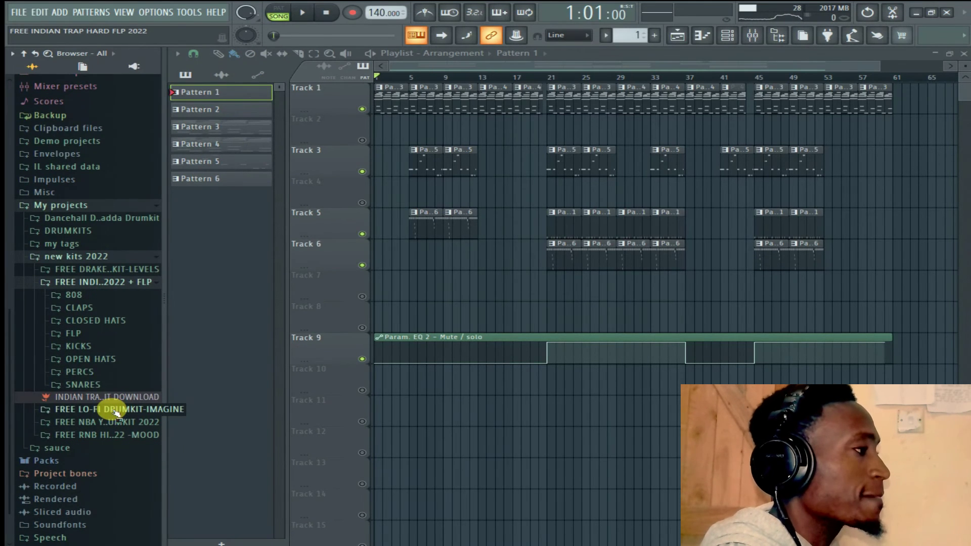
pyautogui.click(84, 385)
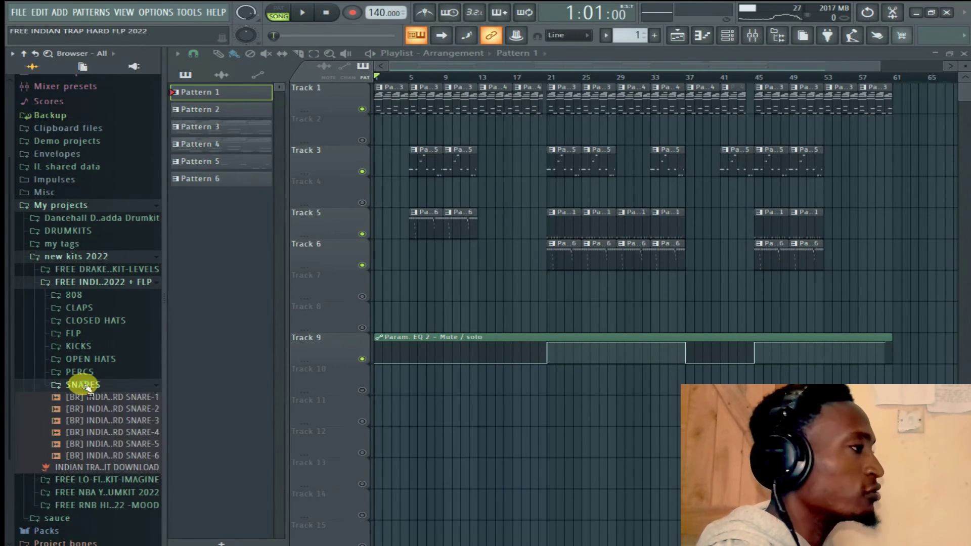
pyautogui.click(127, 454)
pyautogui.click(130, 446)
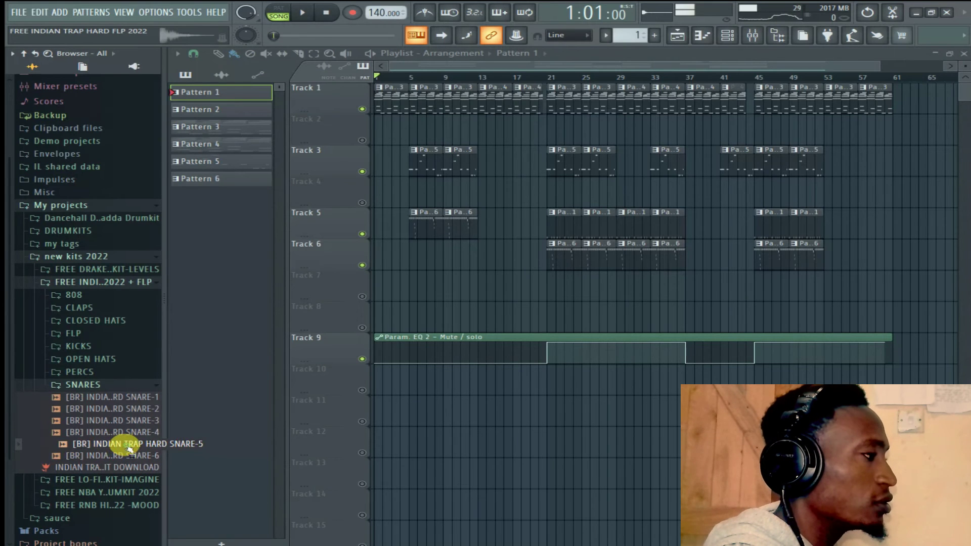
pyautogui.click(127, 433)
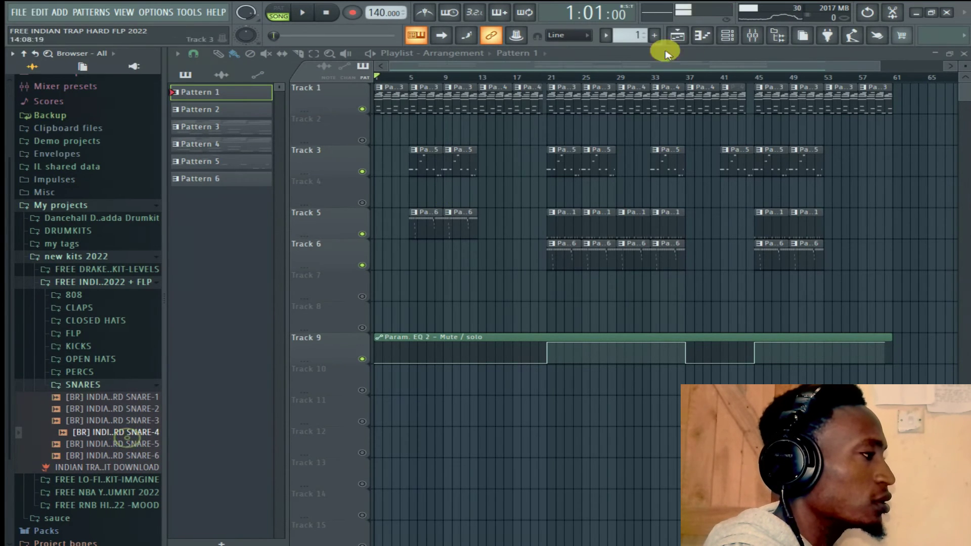
# Disable the L1 limiter Stereo and Ozone 9 Exciter effects on the Master mixer track.
pyautogui.click(753, 35)
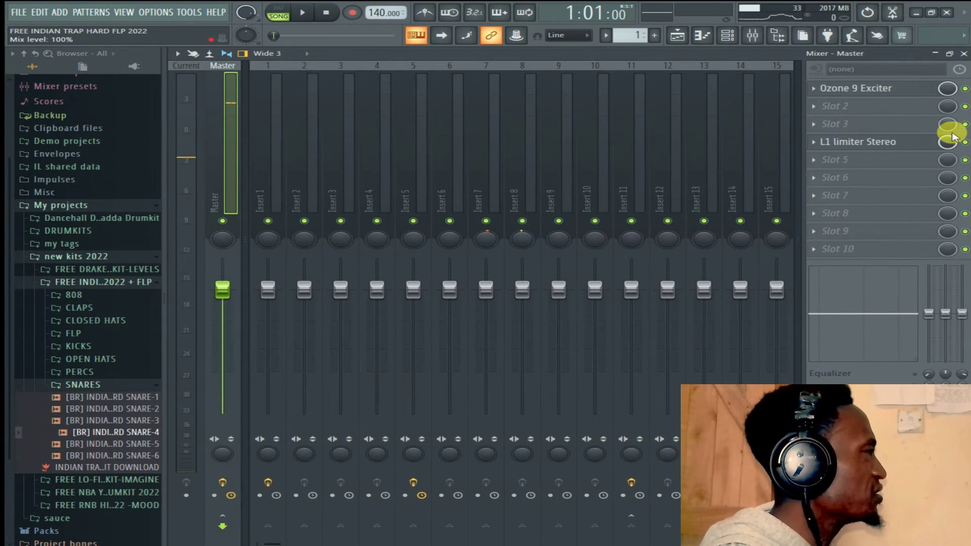
pyautogui.click(966, 142)
pyautogui.click(965, 89)
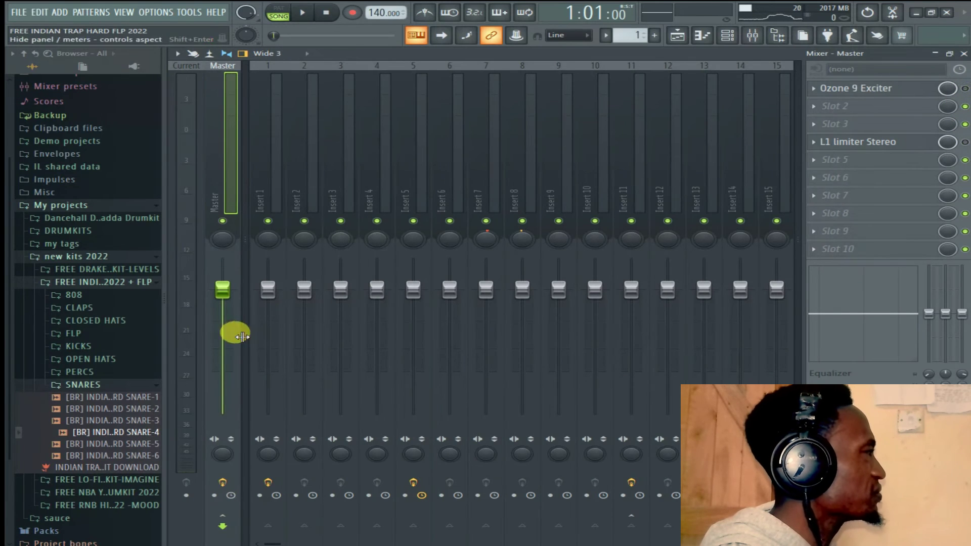
# Audition all six Indian trap snare samples in order from SNARE-6 up to SNARE-1.
pyautogui.click(144, 456)
pyautogui.click(145, 444)
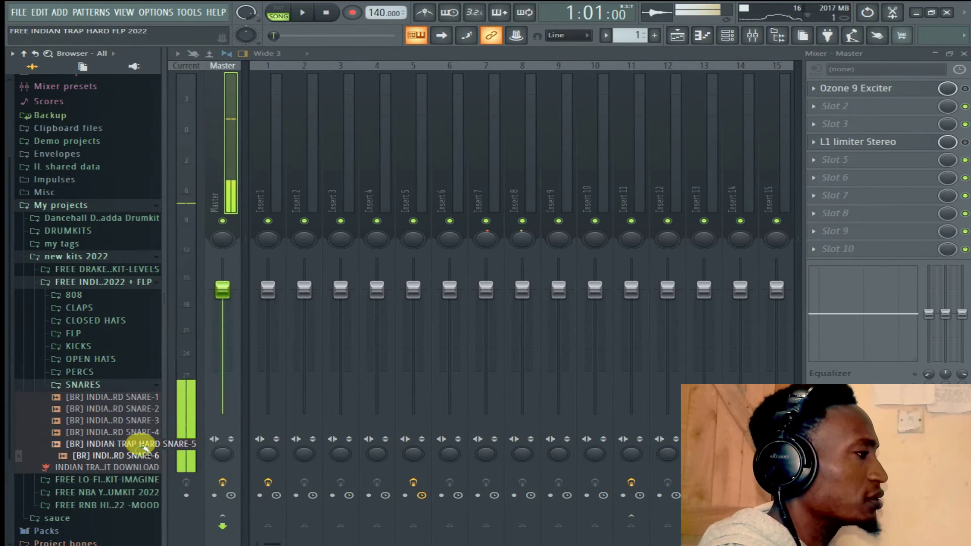
pyautogui.click(146, 433)
pyautogui.click(145, 421)
pyautogui.click(142, 408)
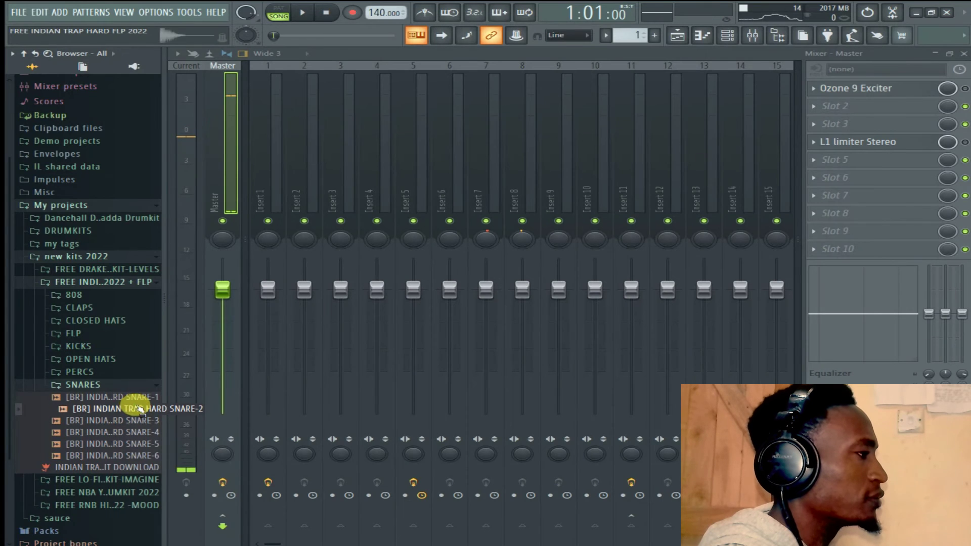
pyautogui.click(138, 398)
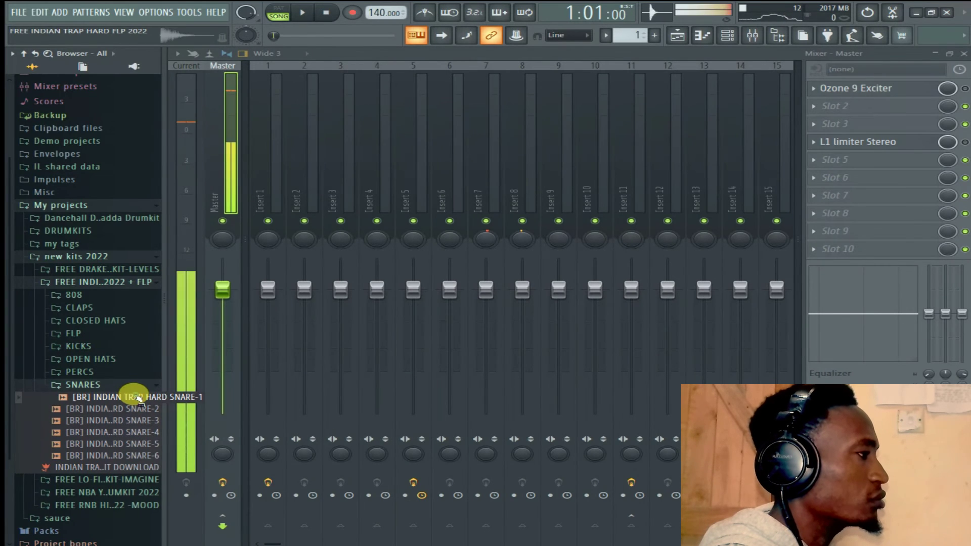
# Audition the kit's percussion samples PERC-1 to PERC-4 and the single sample in the OPEN HATS folder.
pyautogui.click(81, 372)
pyautogui.click(106, 387)
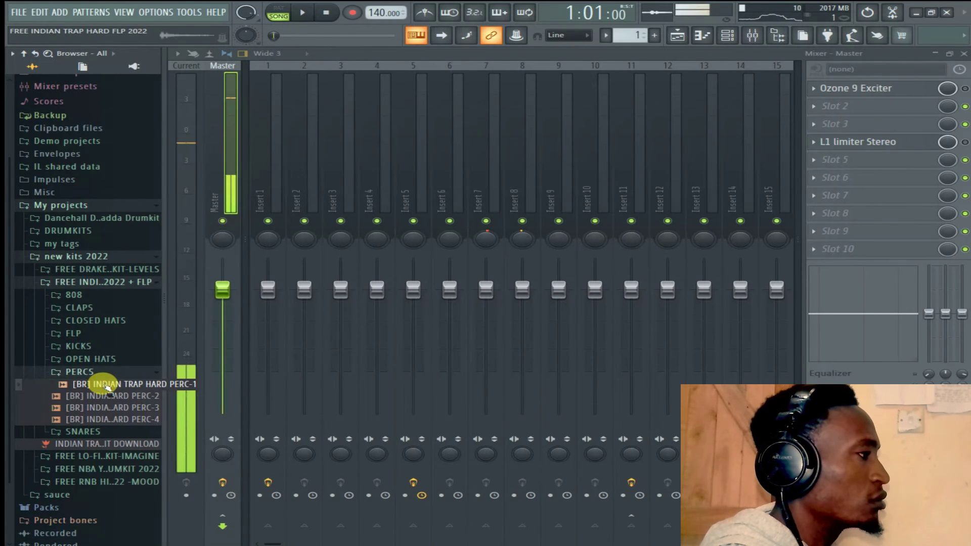
pyautogui.click(114, 397)
pyautogui.click(122, 408)
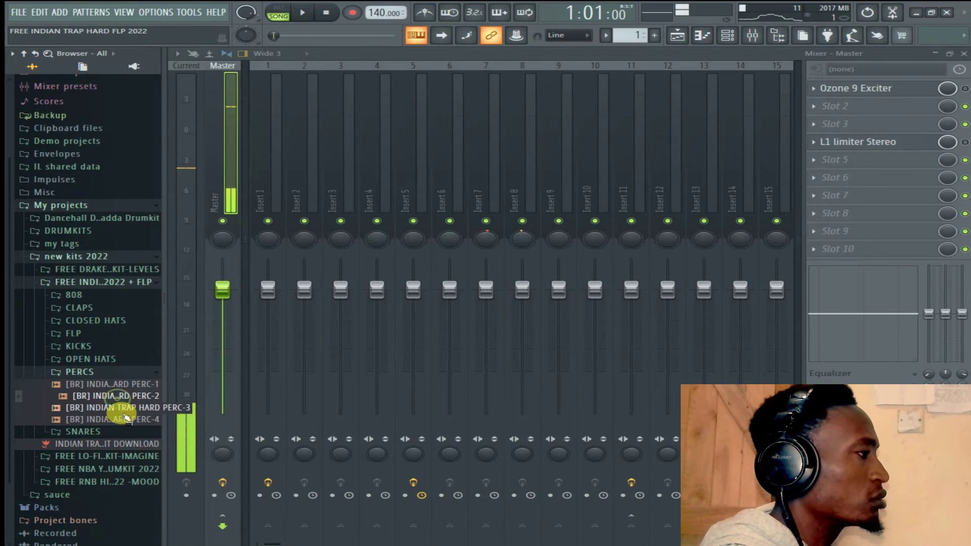
pyautogui.click(127, 420)
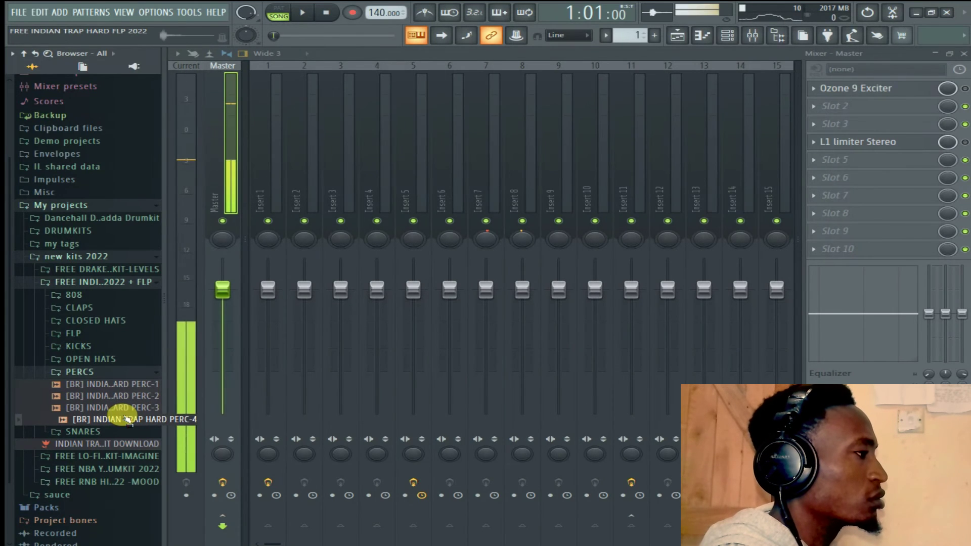
pyautogui.click(99, 359)
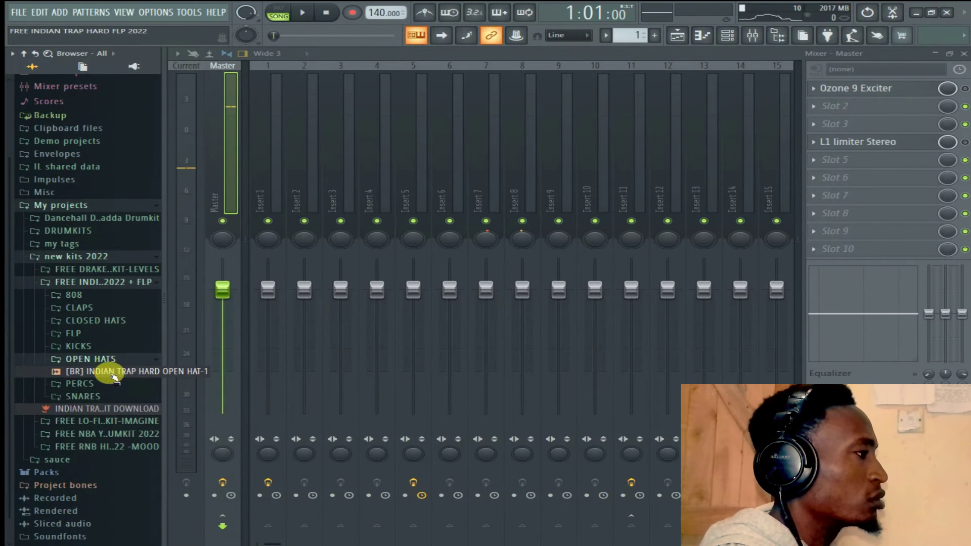
pyautogui.click(112, 372)
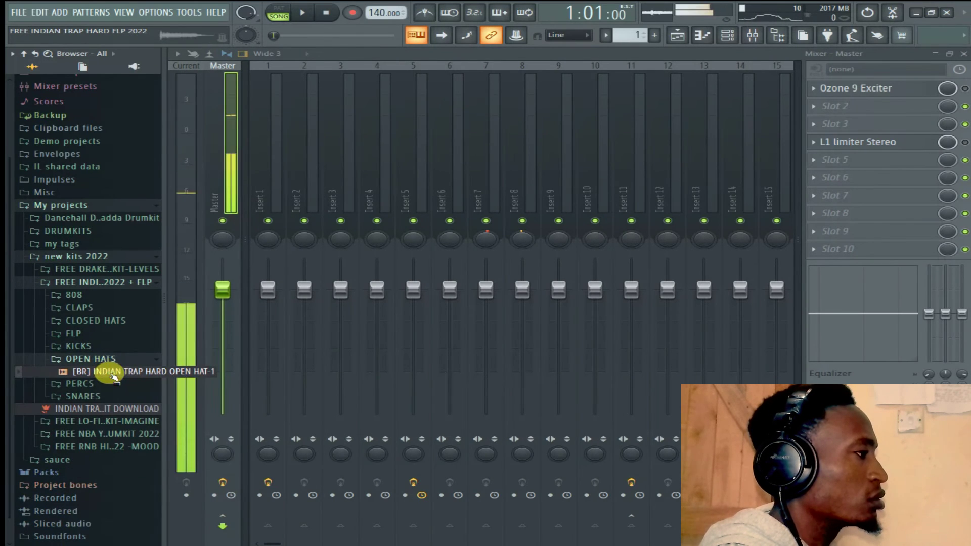
# Expand the kit's KICKS folder and audition the kick samples from KICK-1 through KICK-7.
pyautogui.click(90, 347)
pyautogui.click(126, 359)
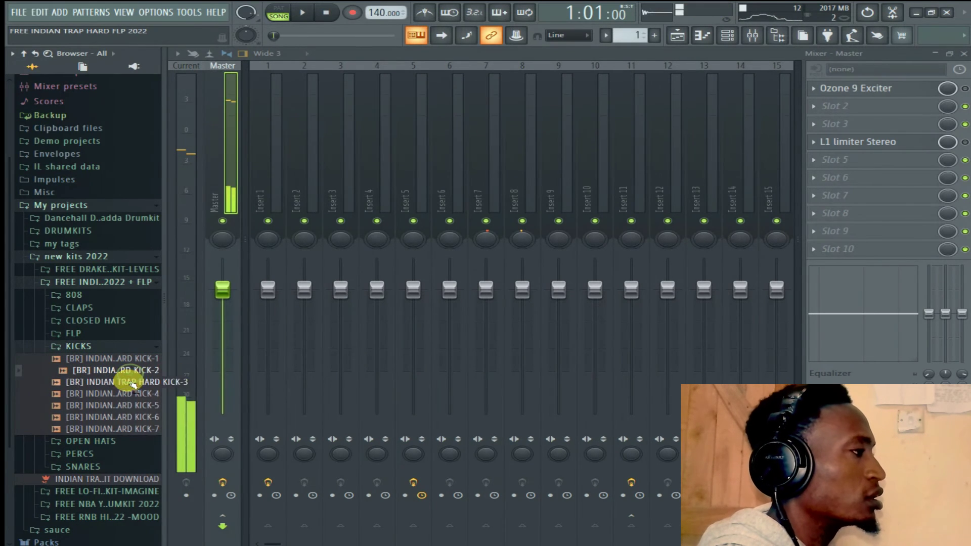
pyautogui.click(133, 383)
pyautogui.click(131, 394)
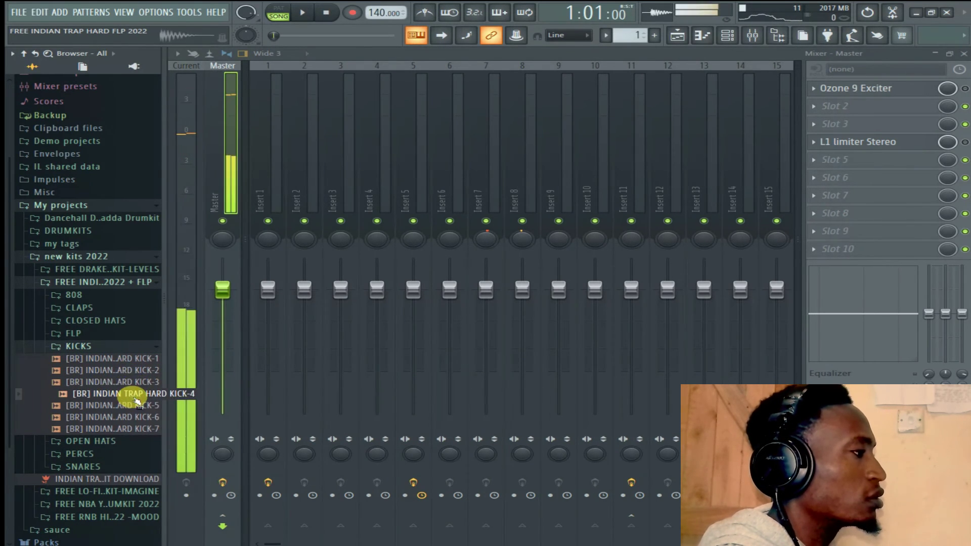
pyautogui.click(140, 408)
pyautogui.click(143, 418)
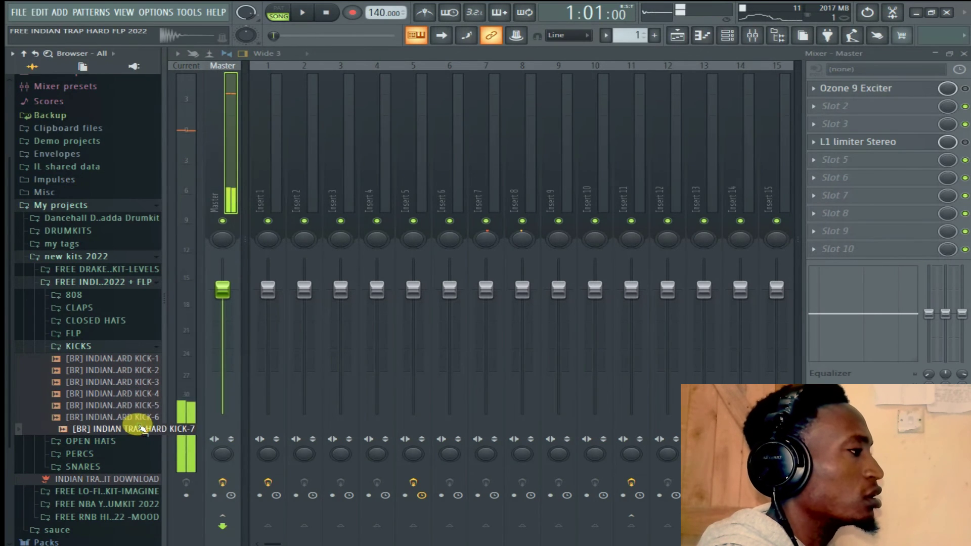
# Expand the kit's CLOSED HATS folder and audition the samples from HAT-1 through HAT-5.
pyautogui.click(88, 321)
pyautogui.click(109, 346)
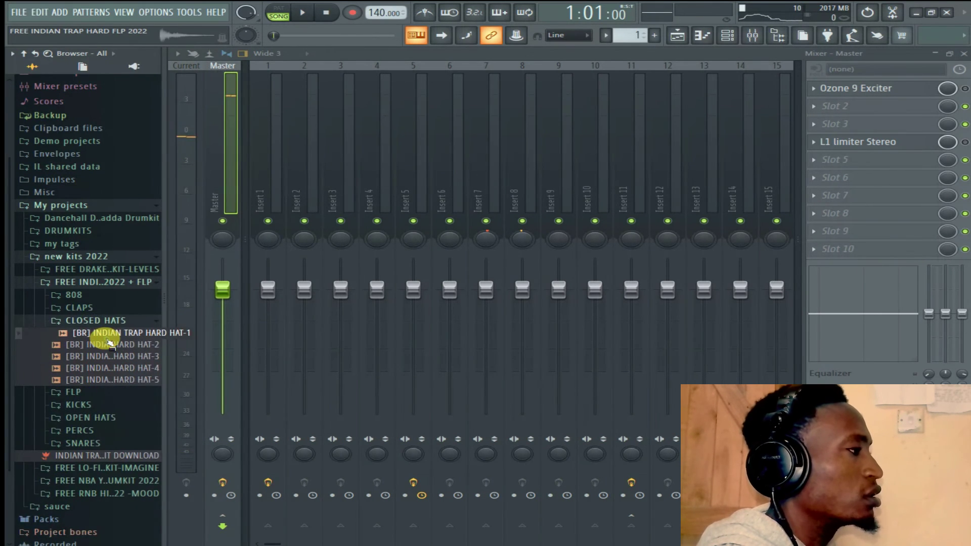
pyautogui.click(110, 346)
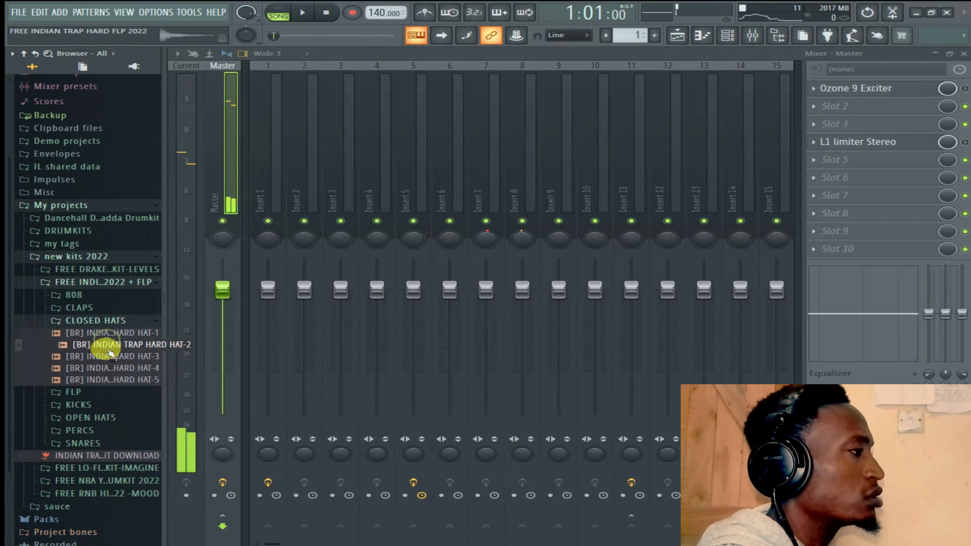
pyautogui.click(107, 356)
pyautogui.click(112, 369)
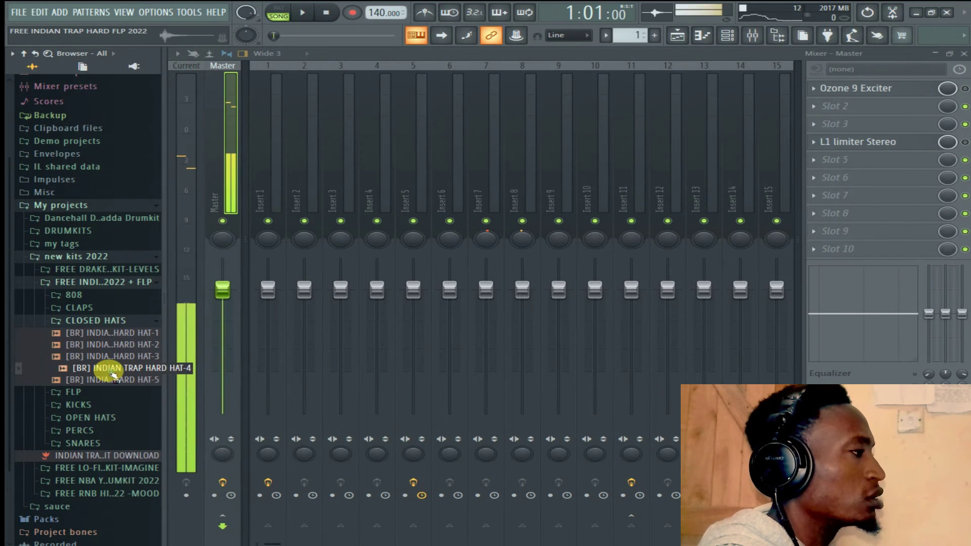
pyautogui.click(116, 380)
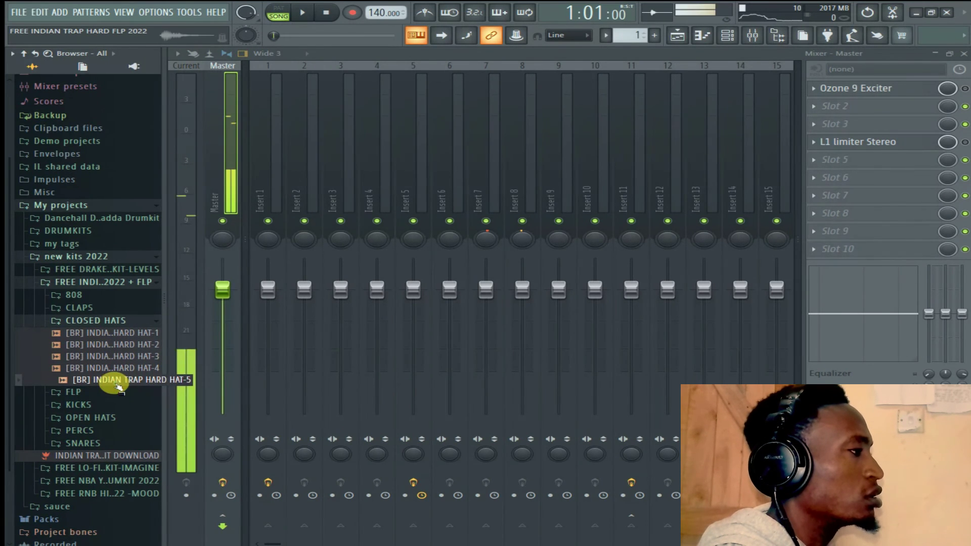
# Expand the kit's CLAPS folder and audition the samples CLAP-1, CLAP-2 and CLAP-3.
pyautogui.click(81, 308)
pyautogui.click(101, 320)
pyautogui.click(127, 335)
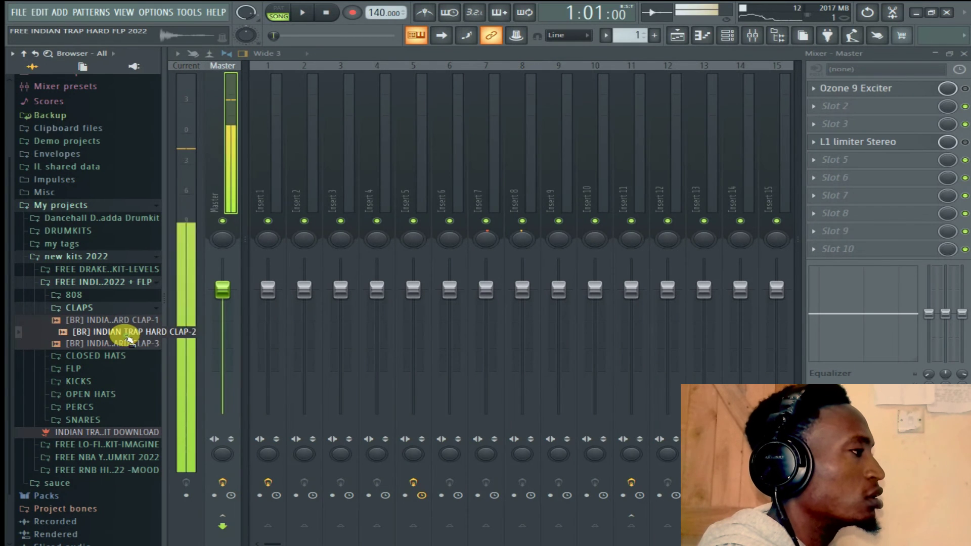
pyautogui.click(129, 343)
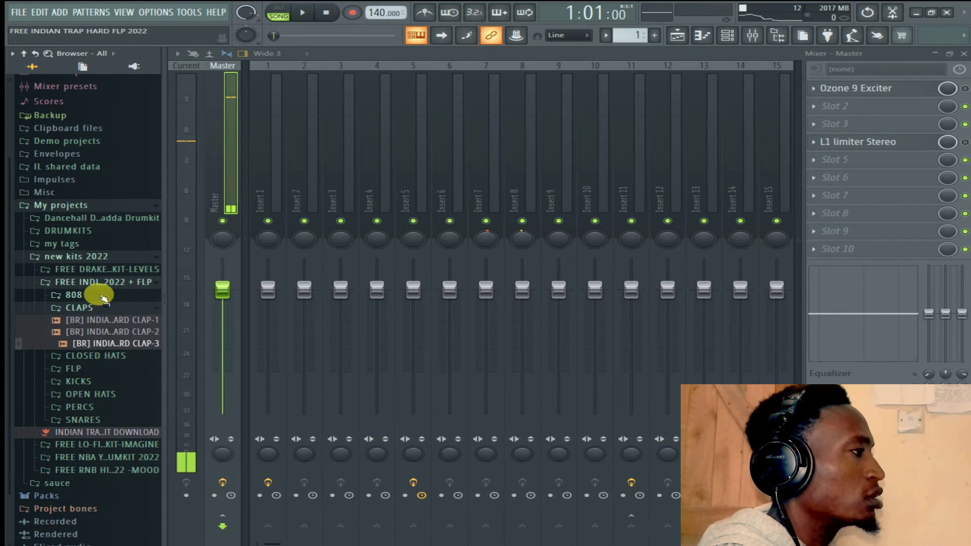
# Expand the kit's 808 folder and audition the four bass samples from 808-1 through 808-4.
pyautogui.click(73, 294)
pyautogui.click(104, 307)
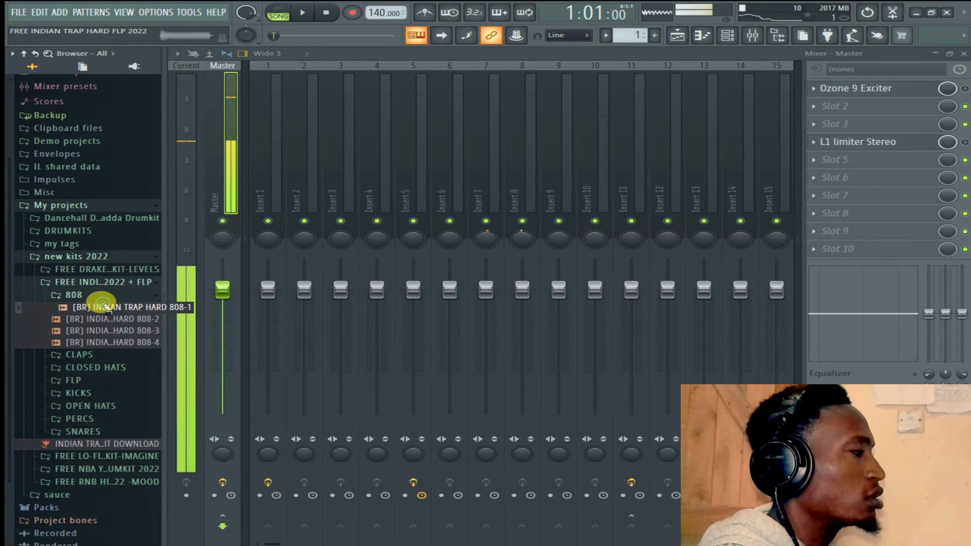
pyautogui.click(106, 319)
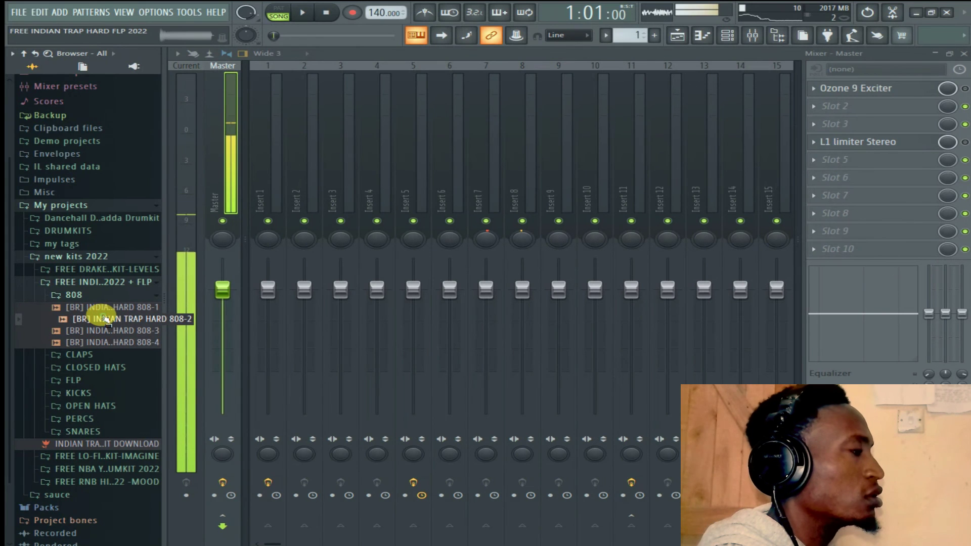
pyautogui.click(112, 332)
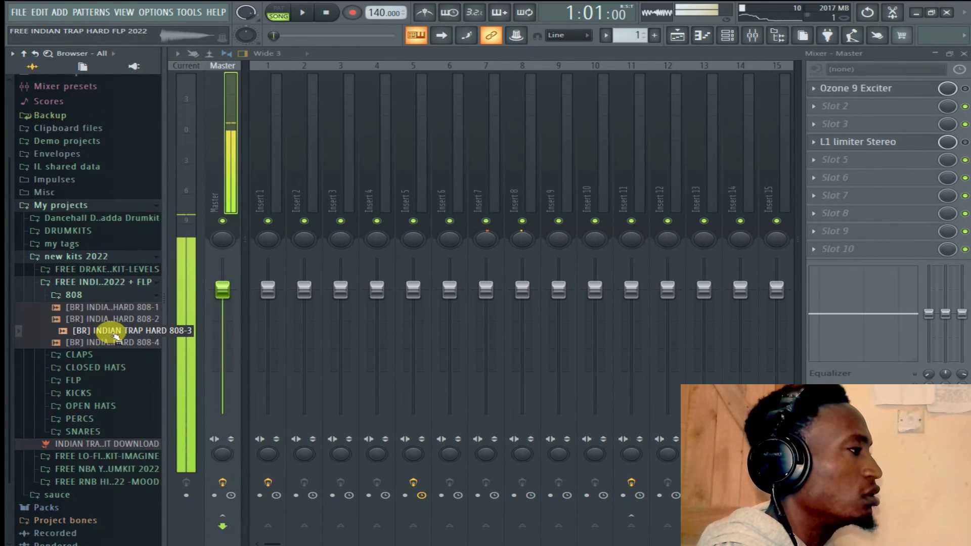
pyautogui.click(117, 343)
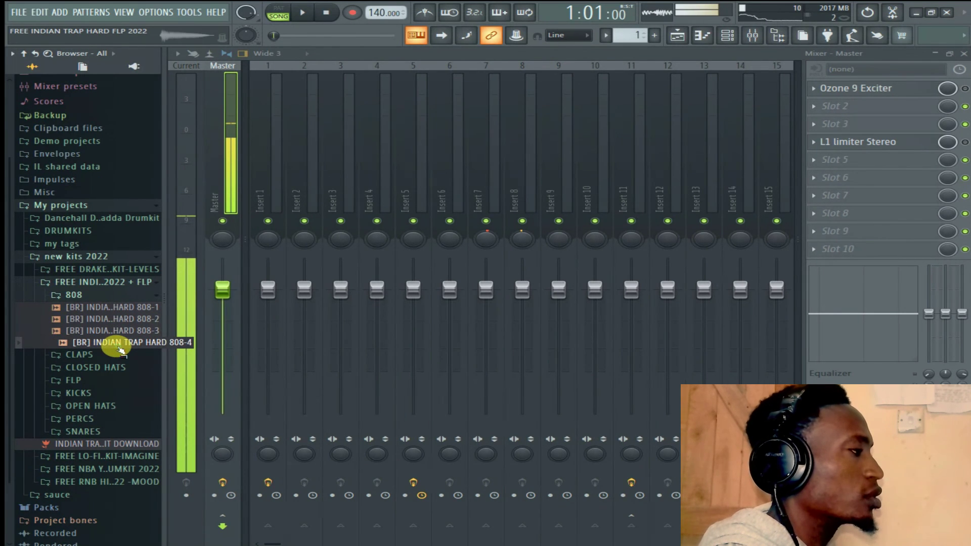